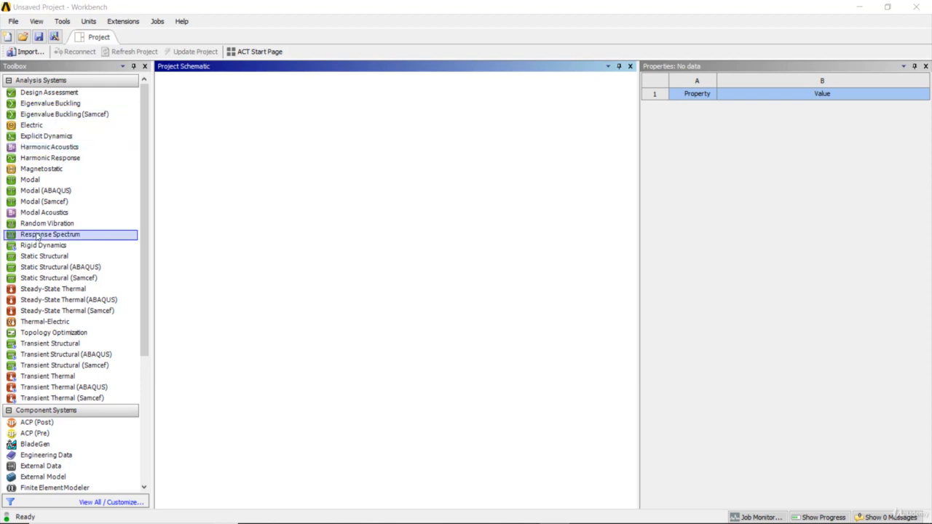
Examine the systems available in the toolbox's Analysis Systems and Component Systems groups
{"action": "left_click", "coordinate": [64, 192]}
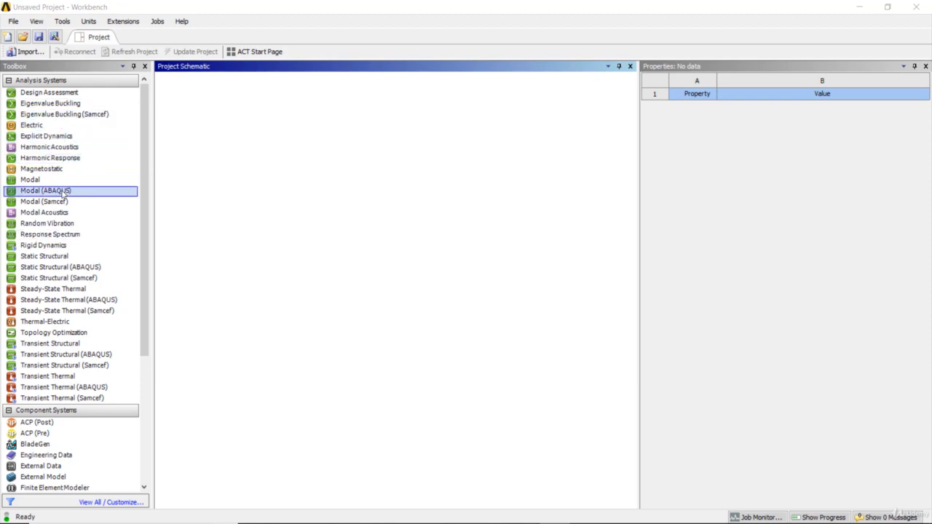
{"action": "left_click", "coordinate": [9, 80]}
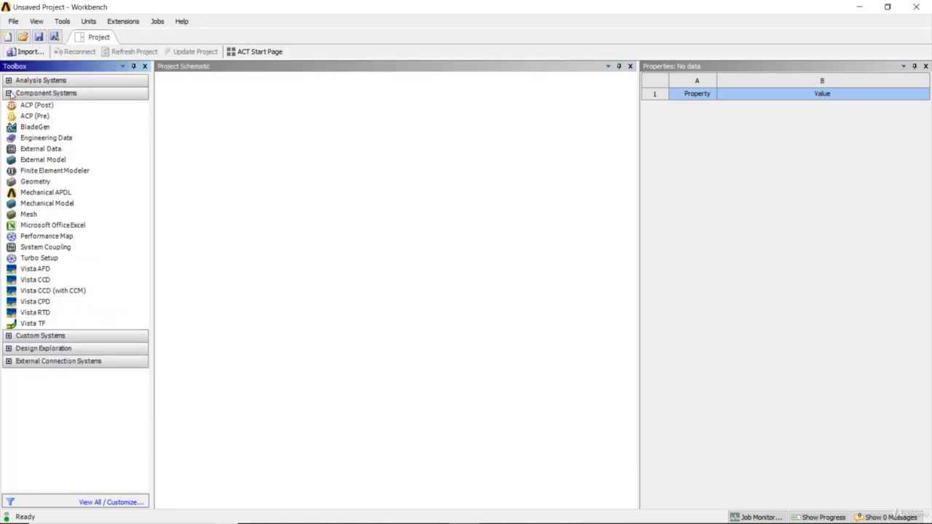
{"action": "left_click", "coordinate": [9, 94]}
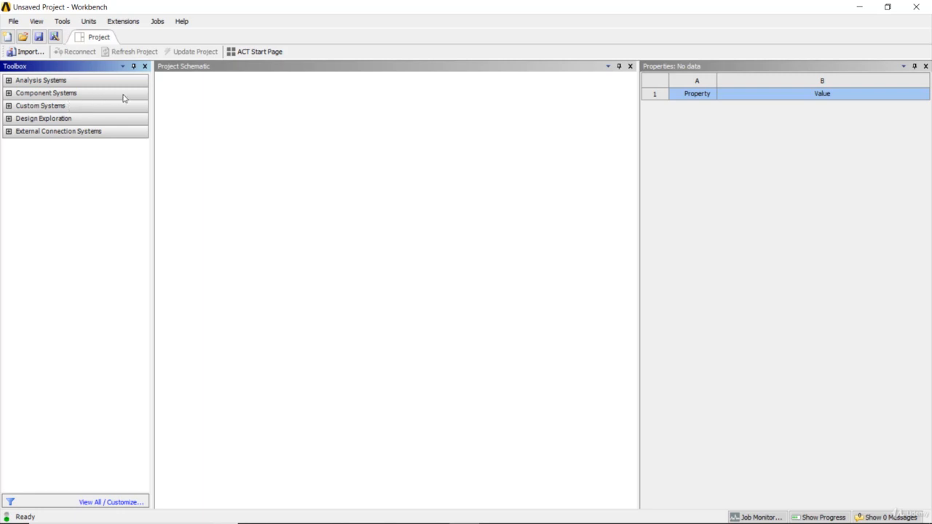
{"action": "left_click", "coordinate": [9, 80]}
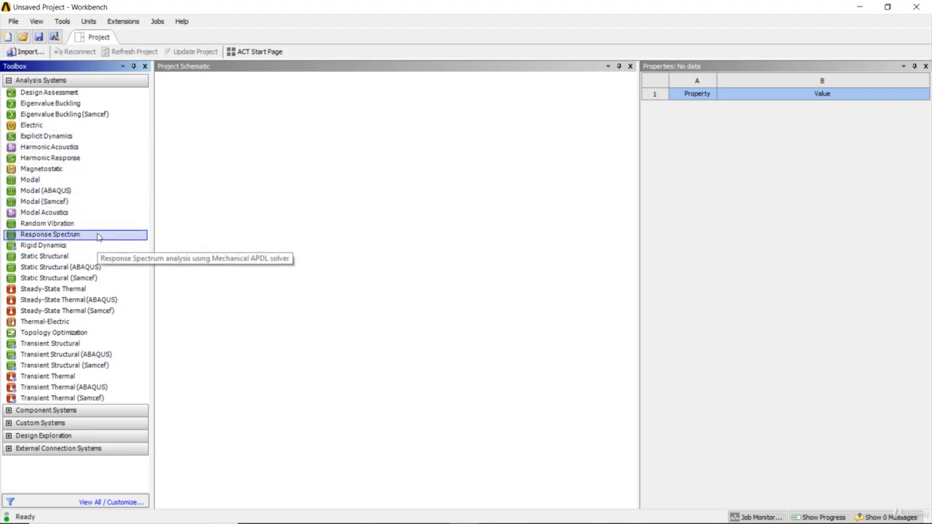
{"action": "left_click", "coordinate": [9, 410]}
{"action": "scroll", "coordinate": [30, 391], "scroll_direction": "down", "scroll_amount": 6}
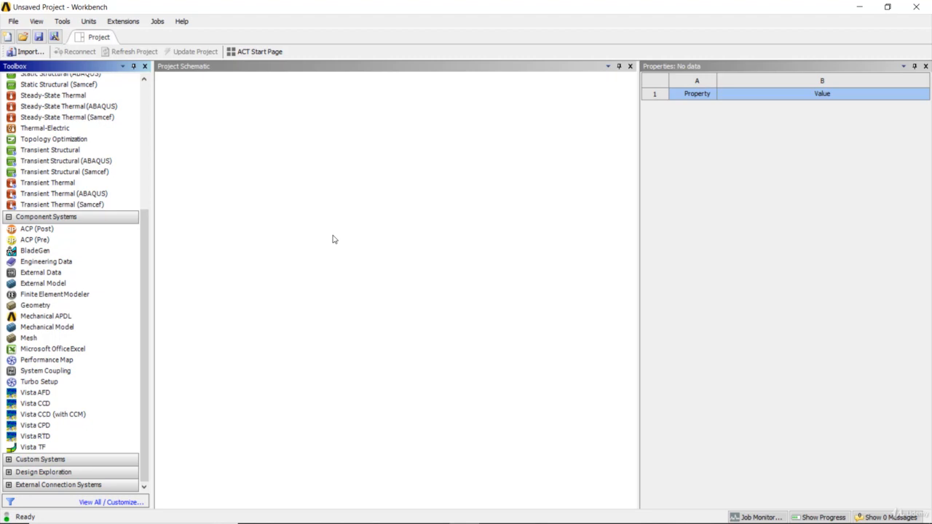
{"action": "left_click", "coordinate": [72, 306]}
{"action": "left_click", "coordinate": [219, 217]}
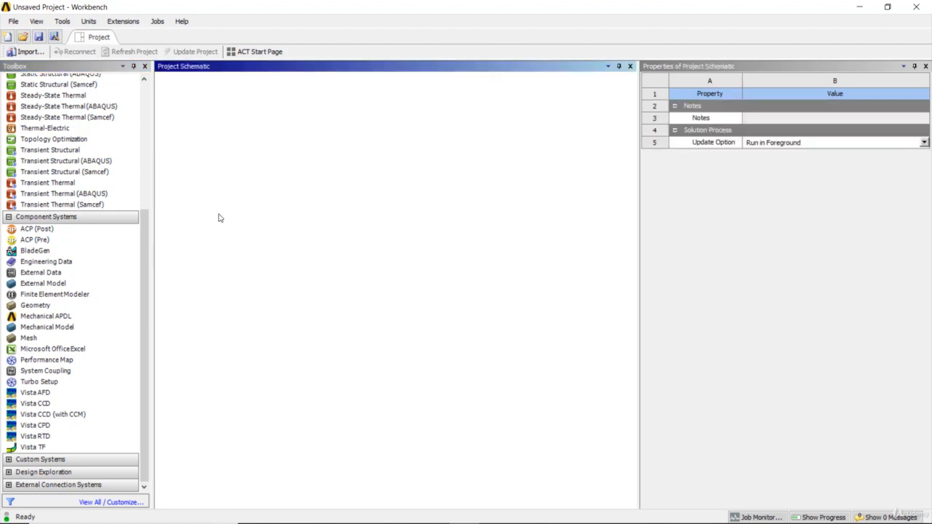
{"action": "left_click_drag", "start_coordinate": [144, 219], "coordinate": [144, 90]}
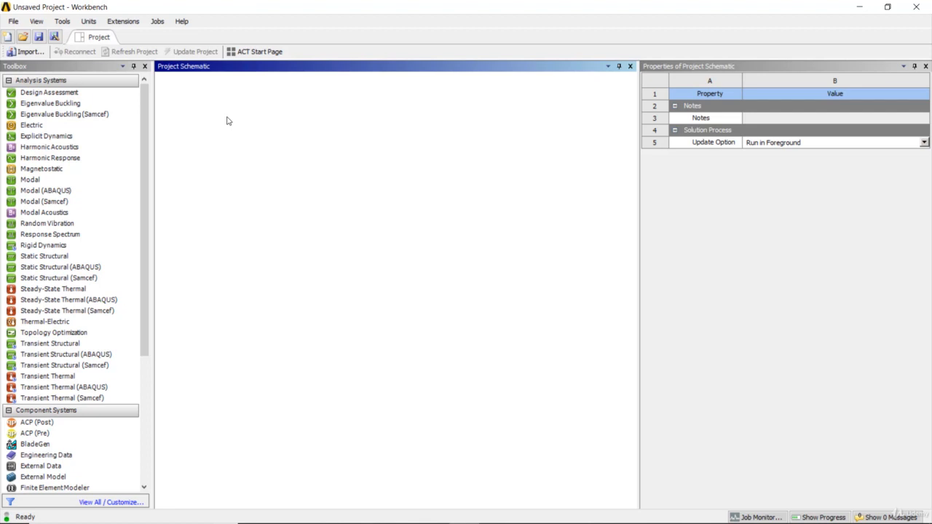
{"action": "left_click_drag", "start_coordinate": [146, 129], "coordinate": [155, 106]}
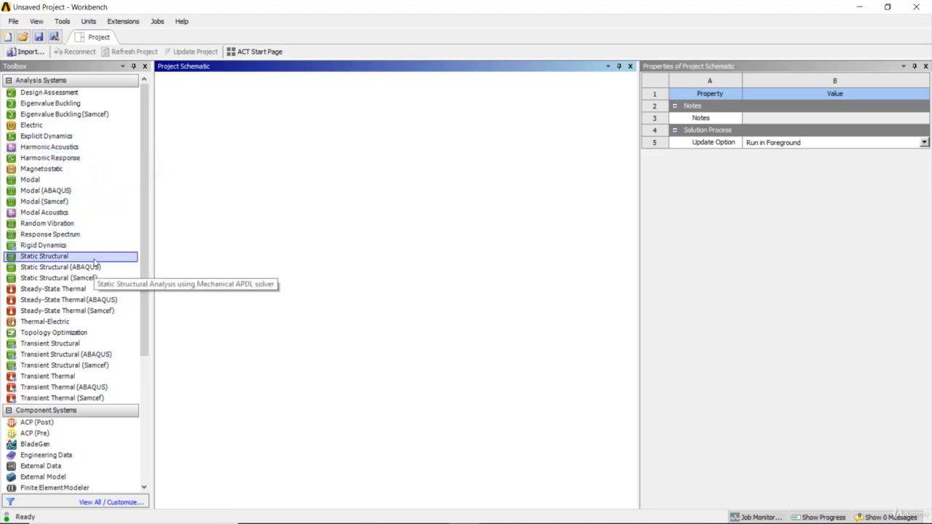
Add a Static Structural analysis system to the empty project schematic, keeping its default name
{"action": "left_click_drag", "start_coordinate": [94, 263], "coordinate": [222, 157]}
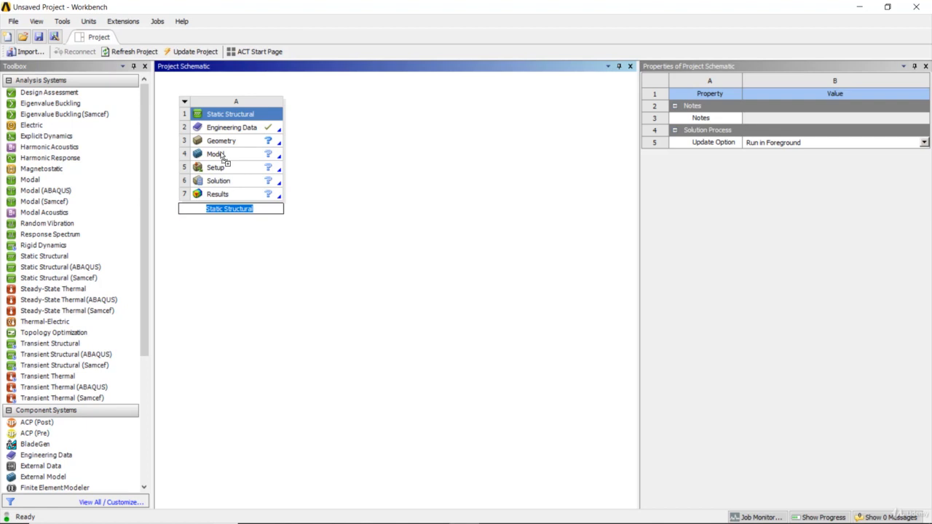
{"action": "left_click", "coordinate": [347, 181]}
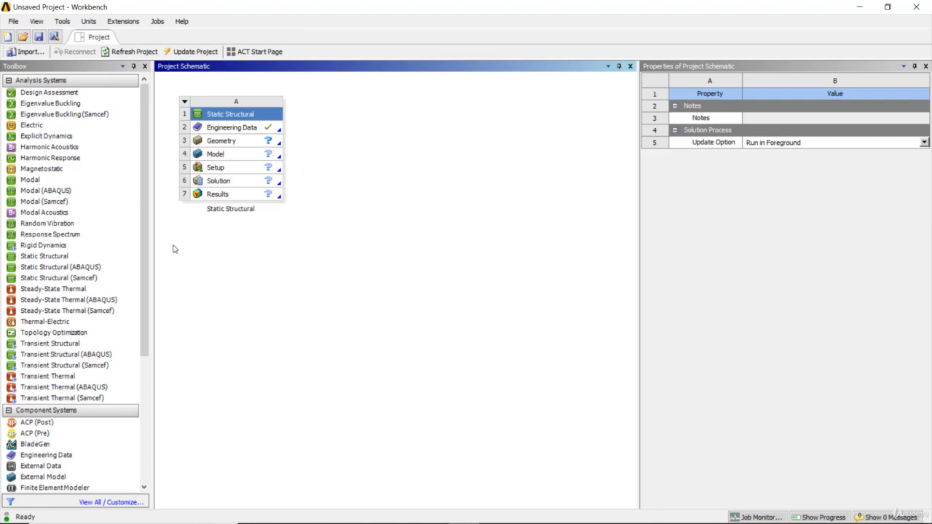
{"action": "left_click", "coordinate": [80, 279]}
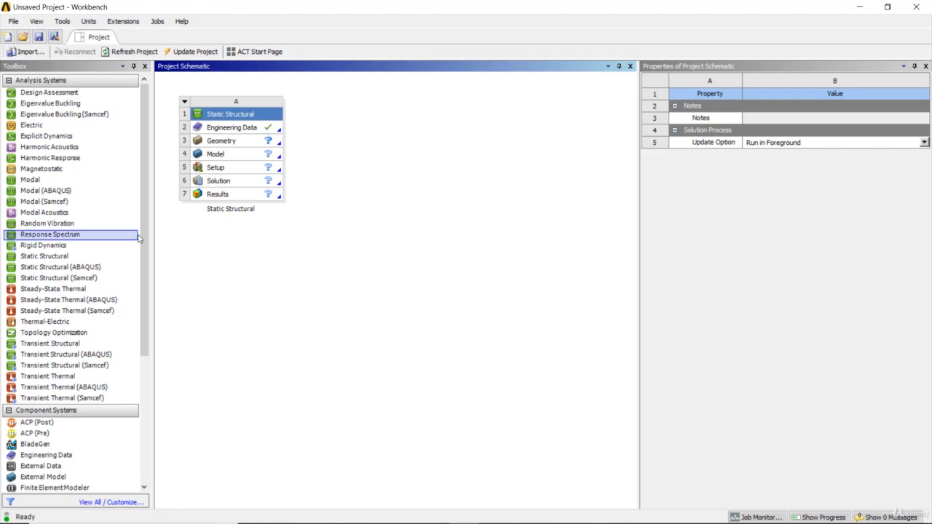
Add separate Engineering Data, Geometry and Mechanical Model component systems beside the Static Structural system in the project schematic
{"action": "left_click_drag", "start_coordinate": [143, 238], "coordinate": [146, 374]}
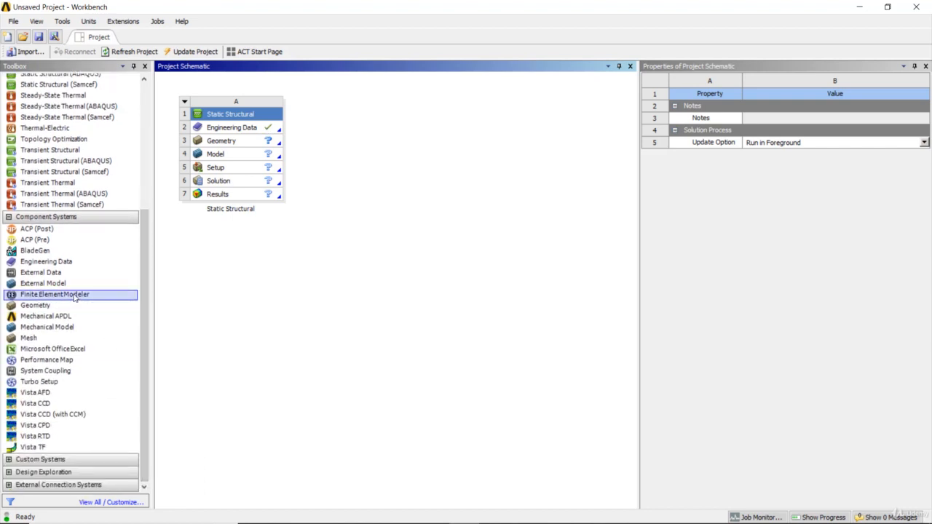
{"action": "left_click_drag", "start_coordinate": [74, 263], "coordinate": [386, 156]}
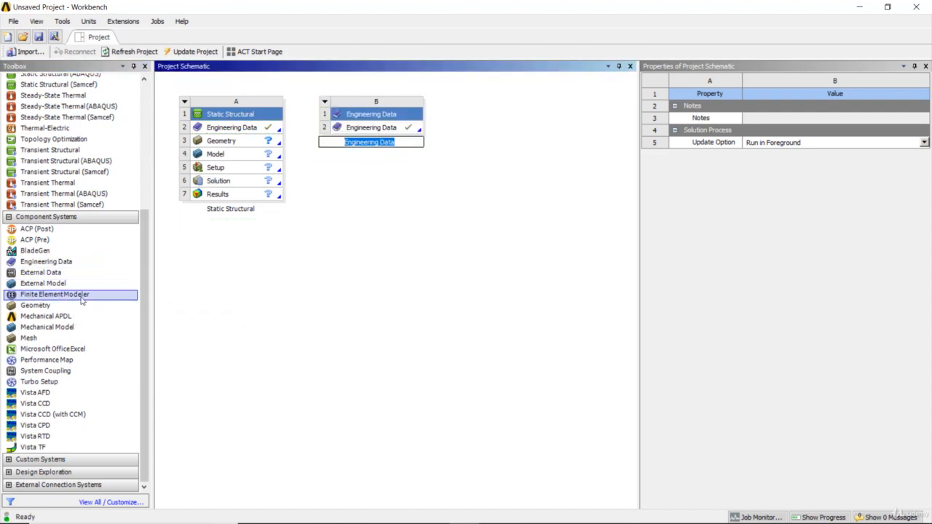
{"action": "left_click_drag", "start_coordinate": [77, 306], "coordinate": [518, 141]}
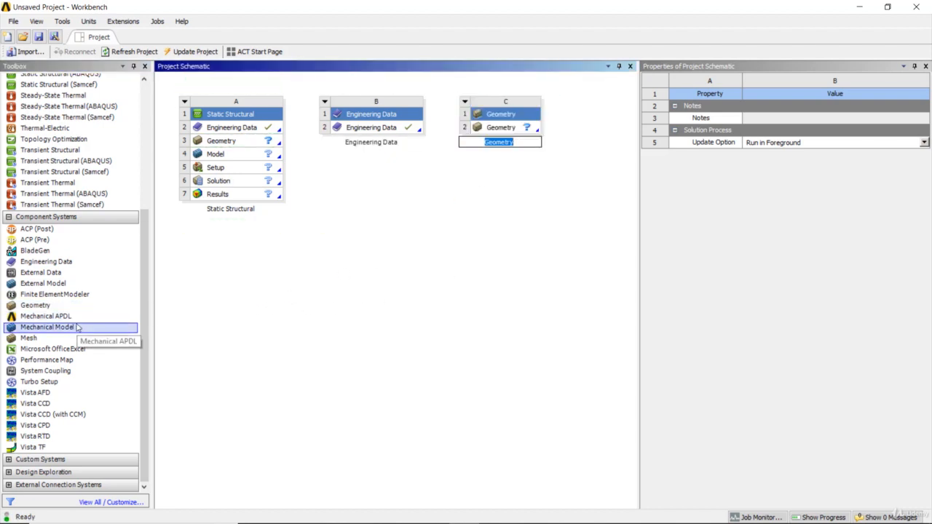
{"action": "left_click_drag", "start_coordinate": [76, 326], "coordinate": [530, 198]}
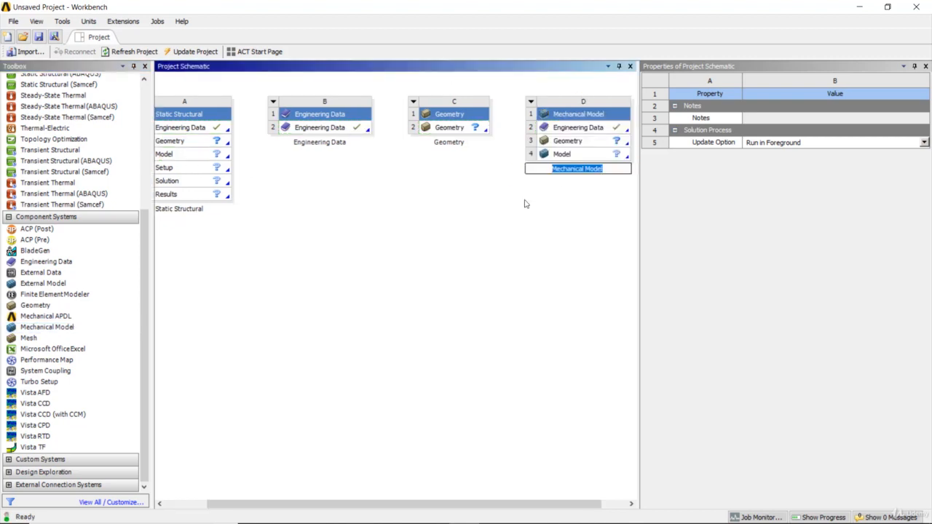
Link the standalone Engineering Data and Geometry cells to the matching cells of the Mechanical Model system
{"action": "left_click_drag", "start_coordinate": [347, 129], "coordinate": [562, 128]}
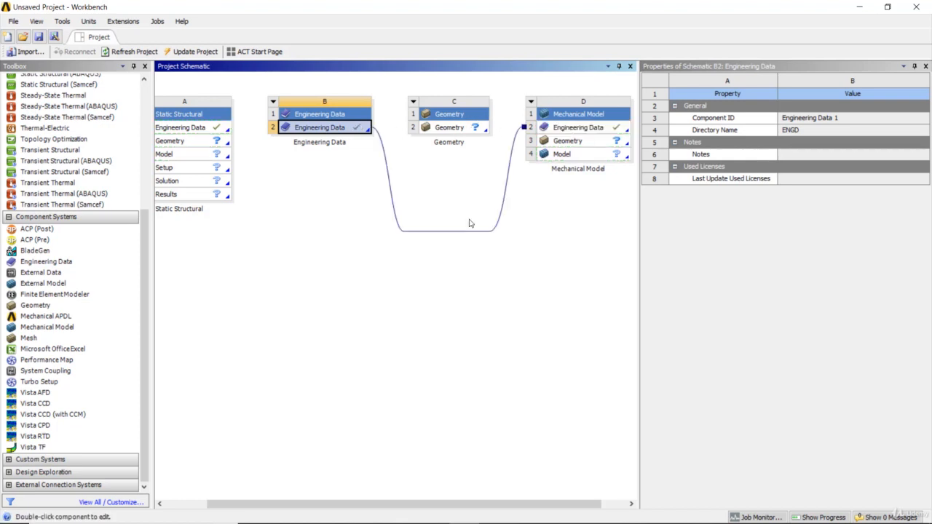
{"action": "left_click", "coordinate": [452, 129]}
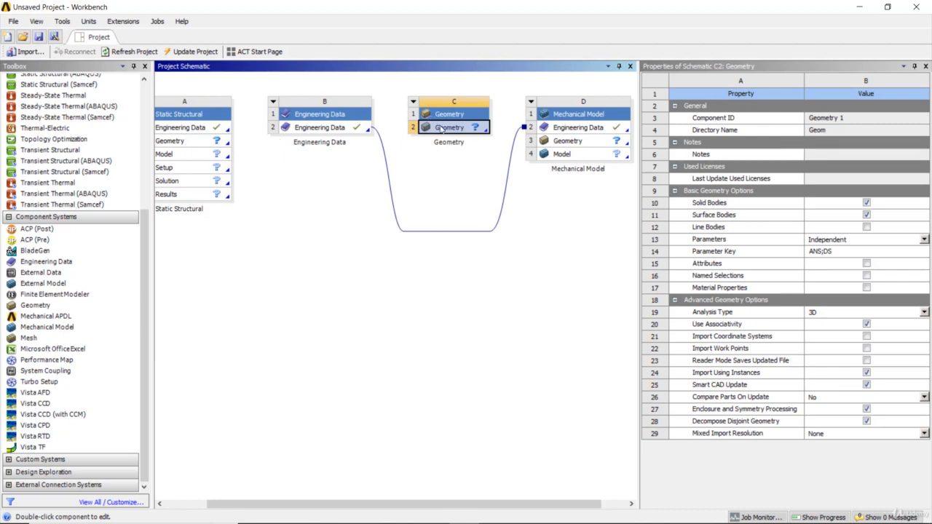
{"action": "left_click_drag", "start_coordinate": [440, 129], "coordinate": [552, 147]}
{"action": "left_click", "coordinate": [554, 216]}
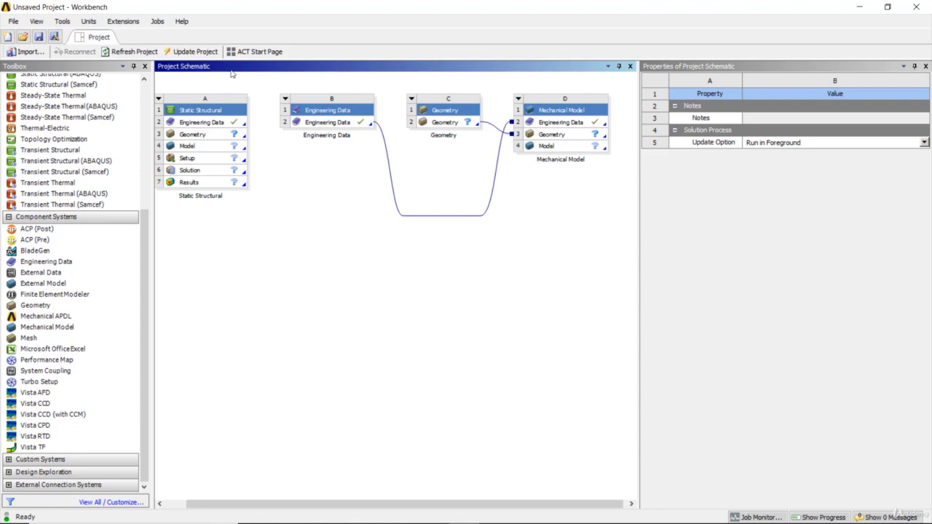
{"action": "scroll", "coordinate": [213, 136], "scroll_direction": "up", "scroll_amount": 1}
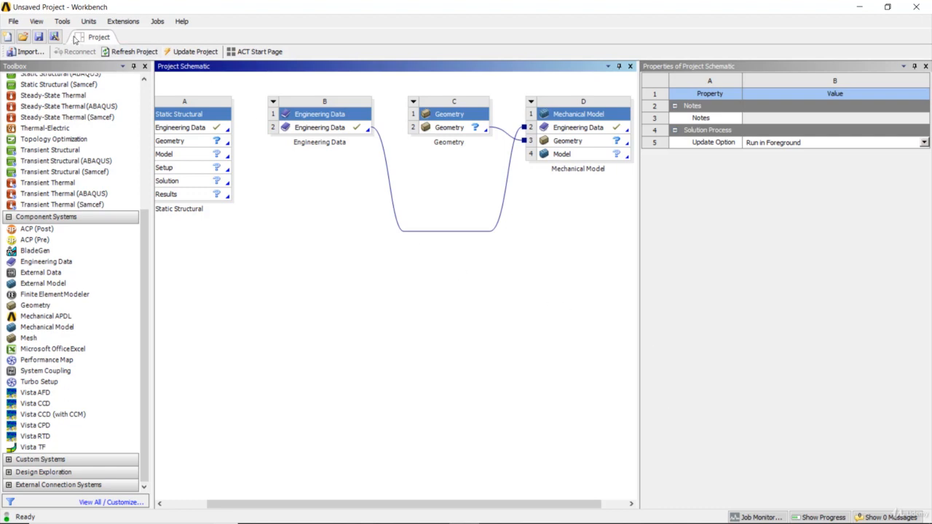
Show the Files pane in the project workspace
{"action": "left_click", "coordinate": [37, 21]}
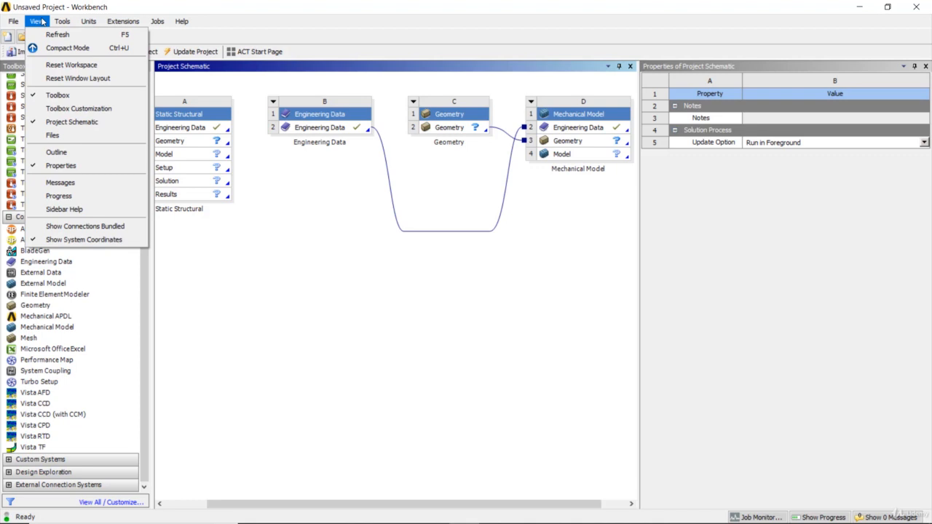
{"action": "left_click", "coordinate": [52, 135]}
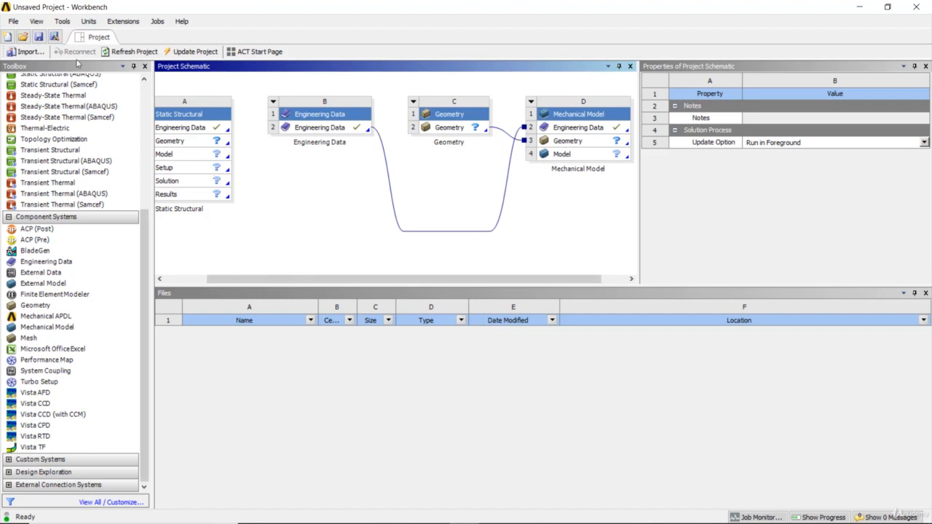
{"action": "left_click", "coordinate": [20, 23]}
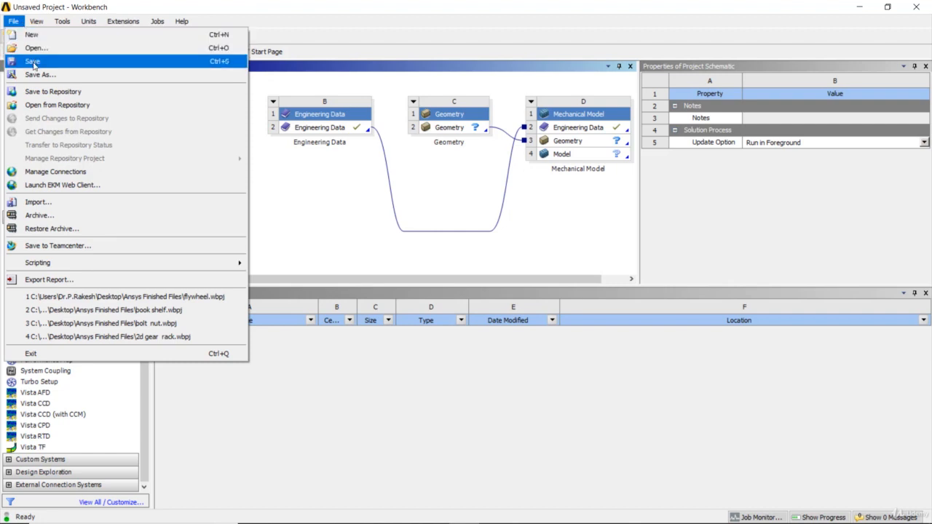
{"action": "mouse_move", "coordinate": [38, 24]}
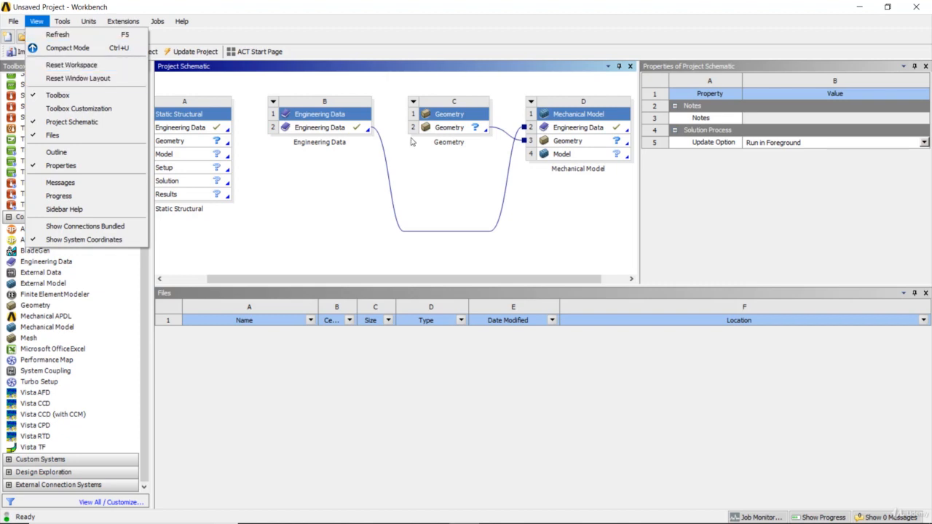
Hide the Project Schematic pane and reset the workspace to its default layout
{"action": "left_click", "coordinate": [86, 67]}
{"action": "left_click", "coordinate": [618, 67]}
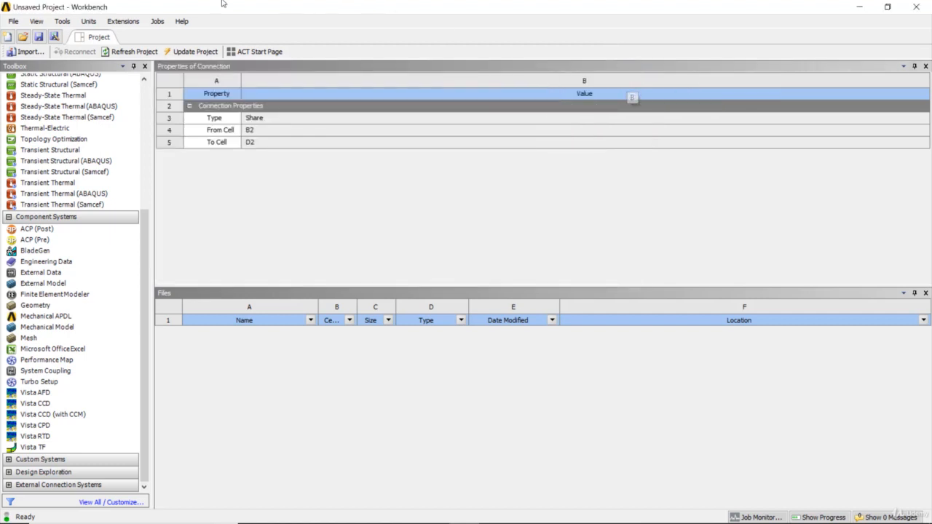
{"action": "left_click", "coordinate": [38, 22]}
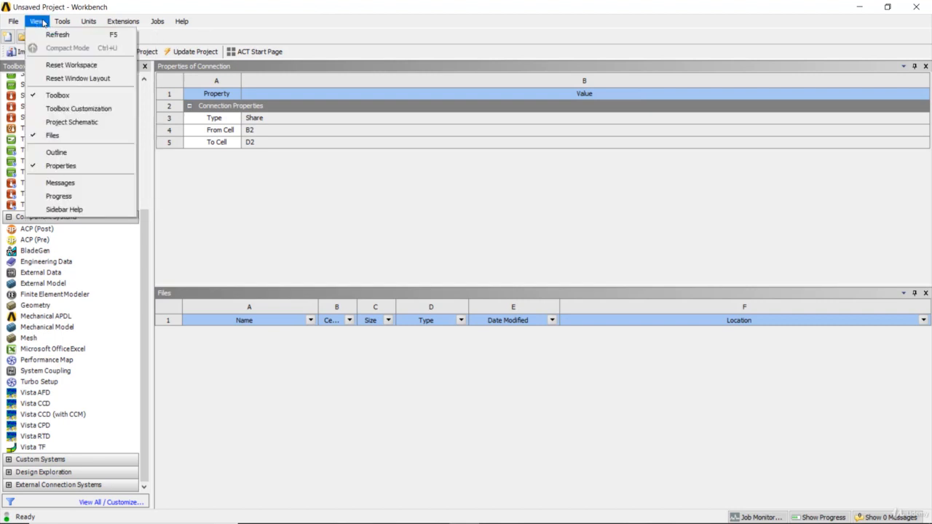
{"action": "left_click", "coordinate": [60, 67]}
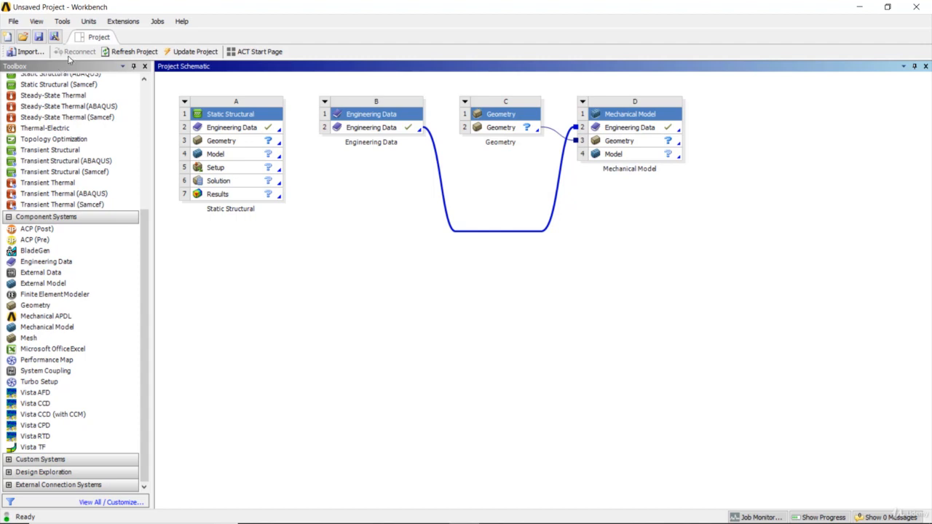
{"action": "left_click", "coordinate": [83, 25]}
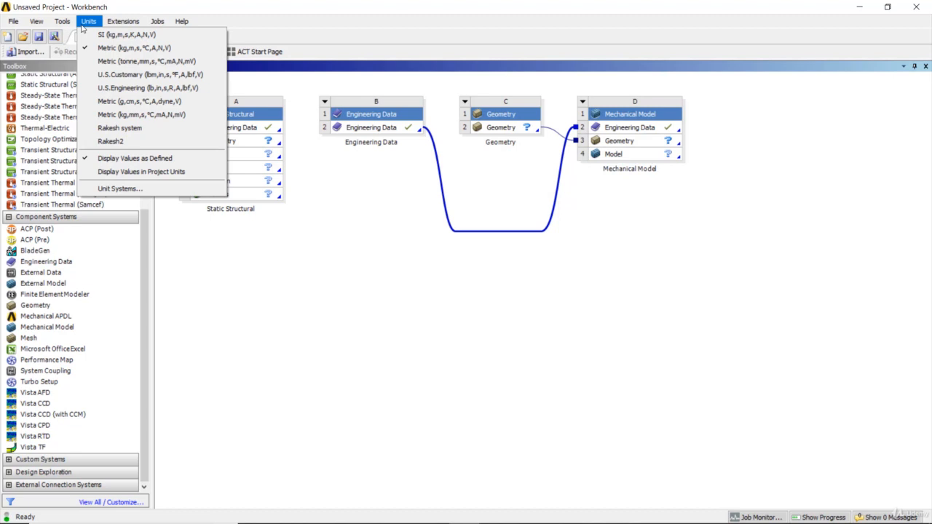
{"action": "left_click", "coordinate": [117, 6]}
{"action": "left_click", "coordinate": [69, 21]}
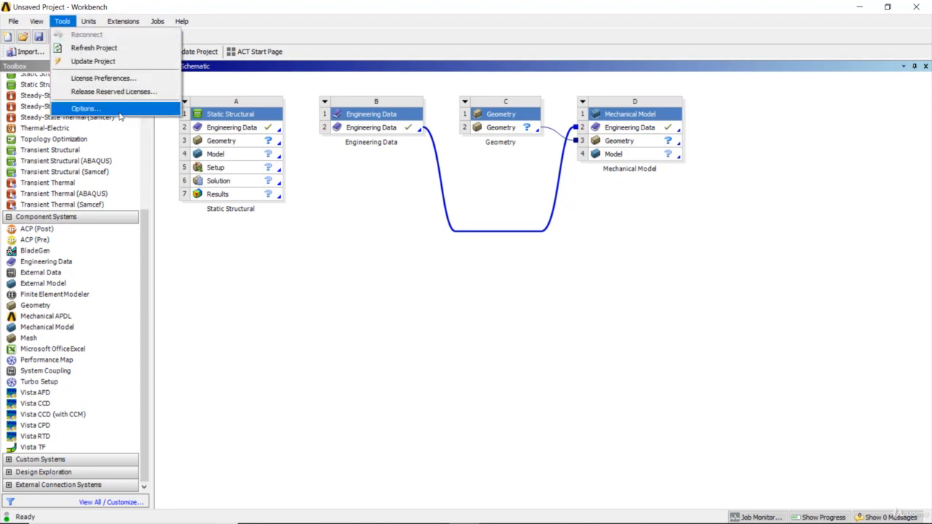
{"action": "left_click", "coordinate": [263, 265]}
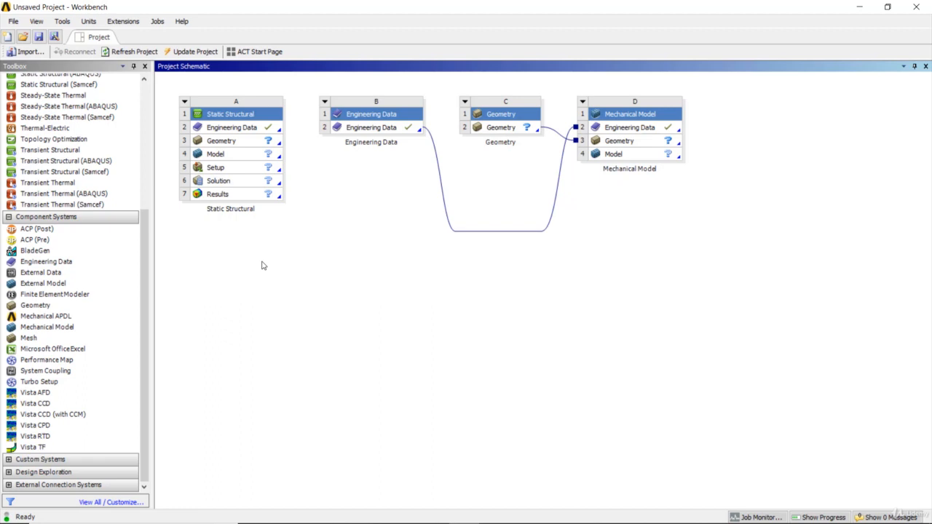
{"action": "left_click", "coordinate": [186, 26]}
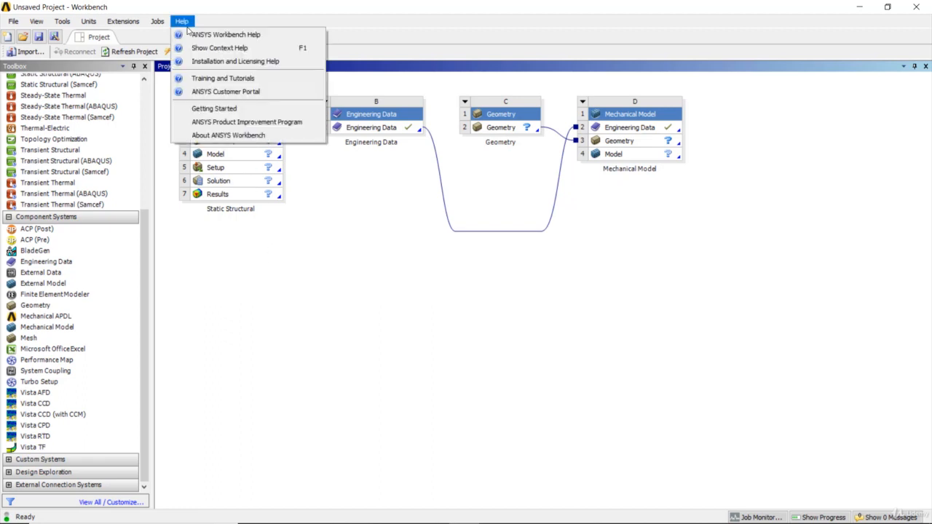